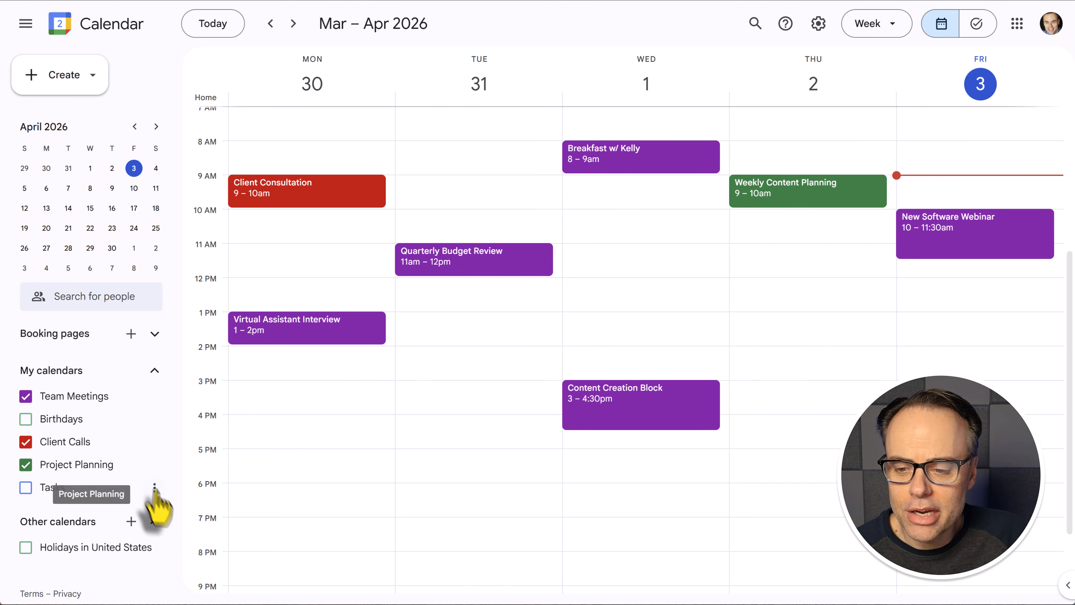
Step: Open the sharing section in the settings of the Team Meetings calendar
left_click(153, 520)
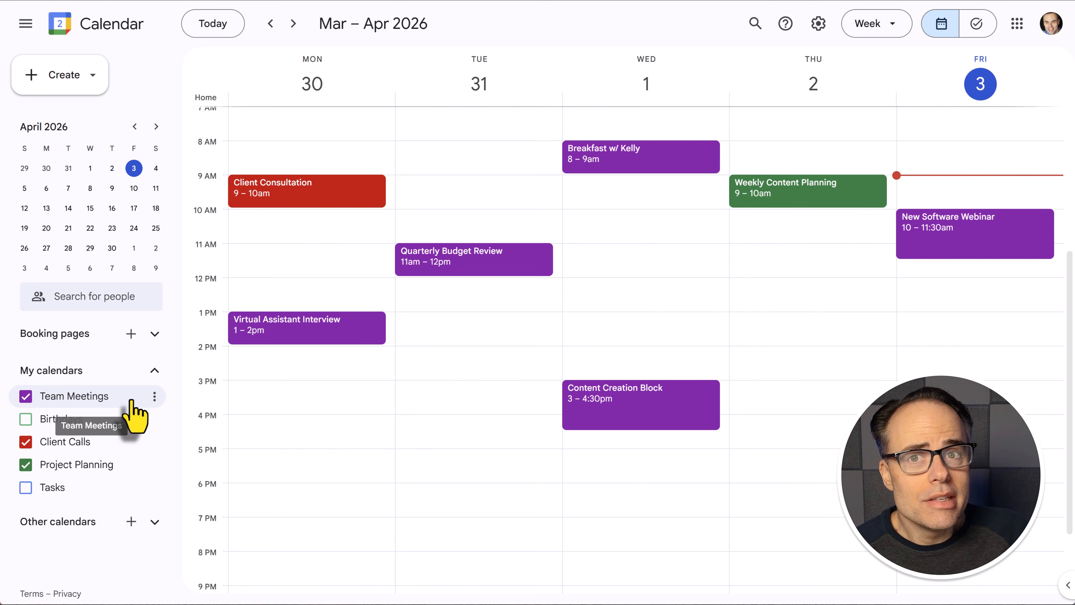
left_click(155, 398)
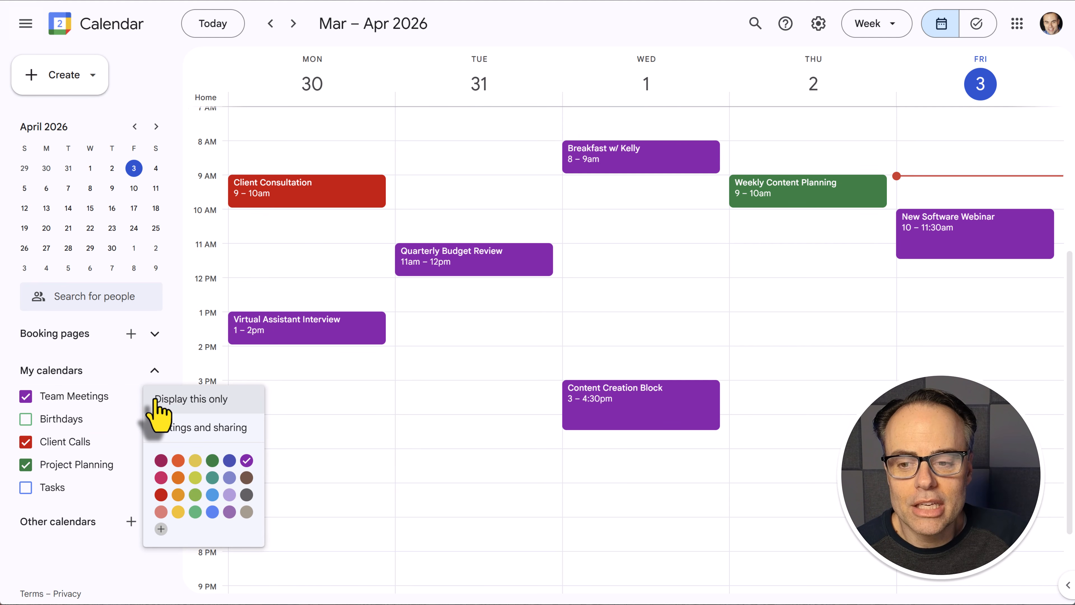
left_click(191, 436)
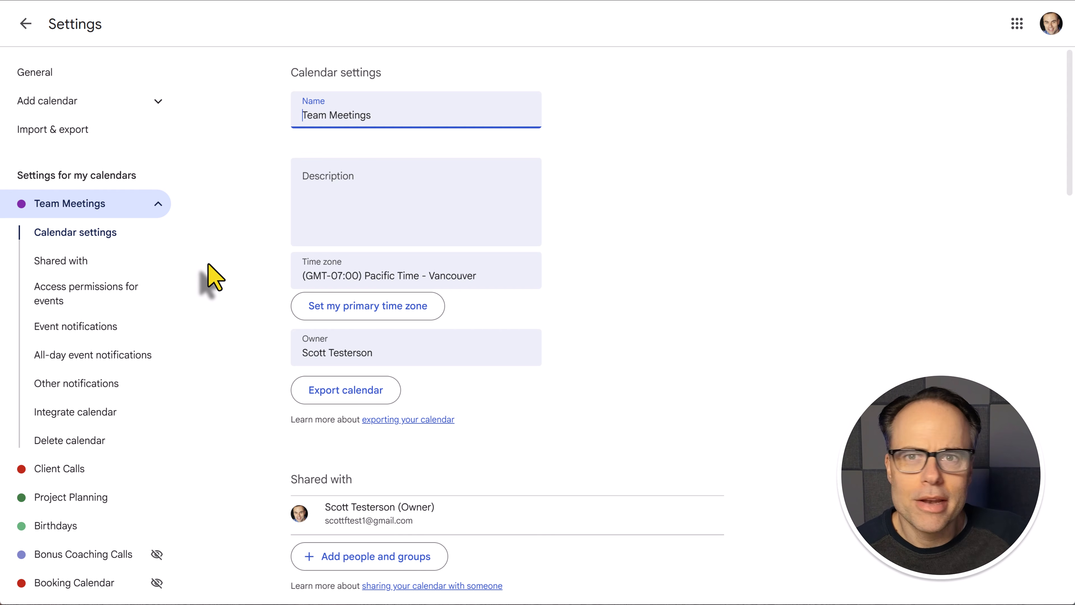
left_click(69, 263)
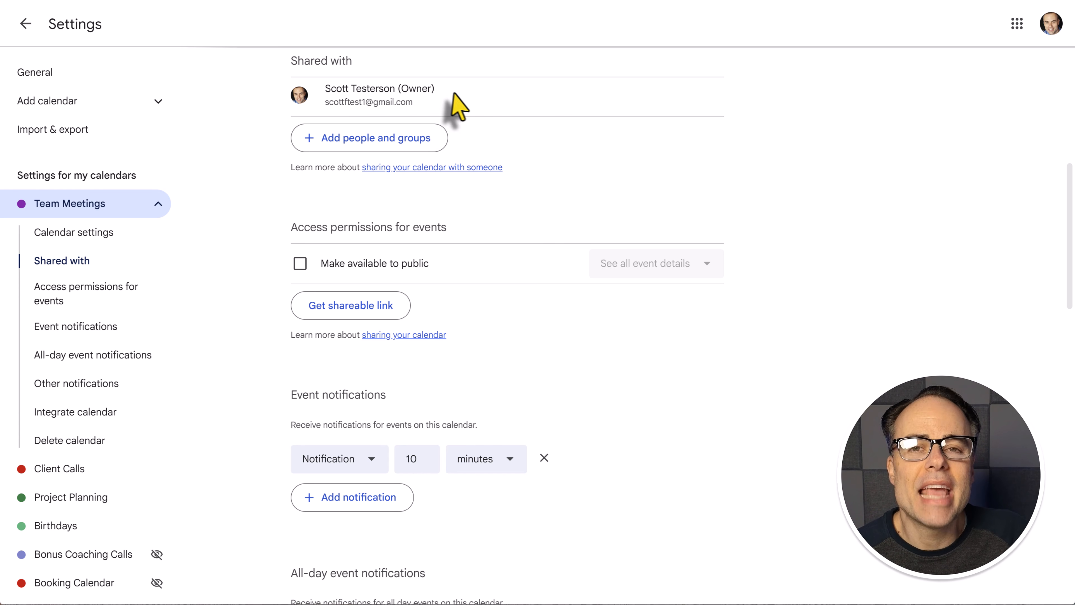
Step: Start sharing the Team Meetings calendar with specific people and add the suggested contact as recipient
left_click(363, 144)
left_click(658, 224)
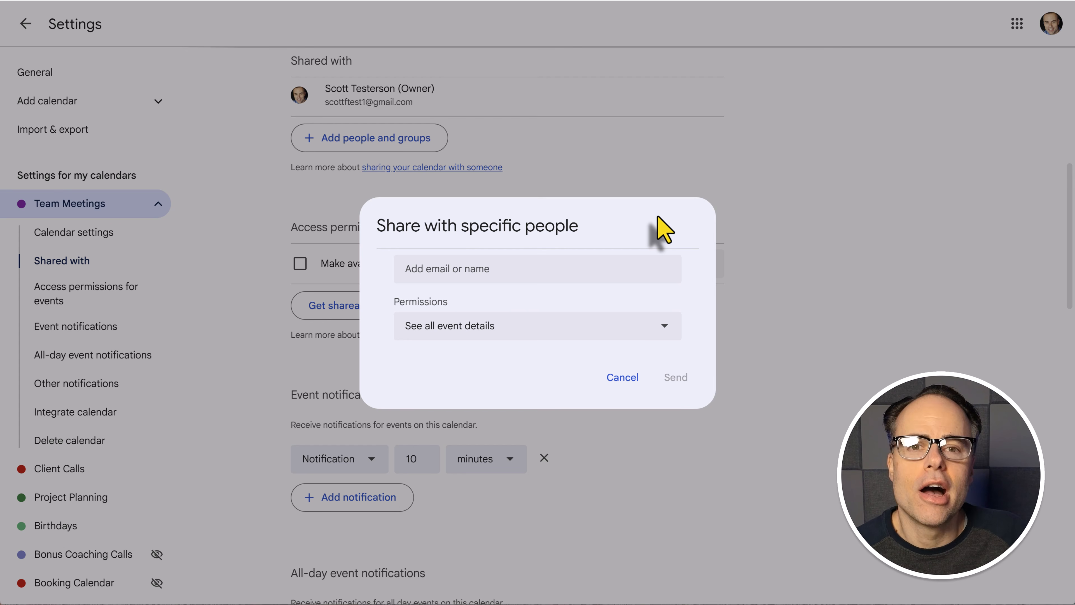
left_click(468, 271)
left_click(438, 305)
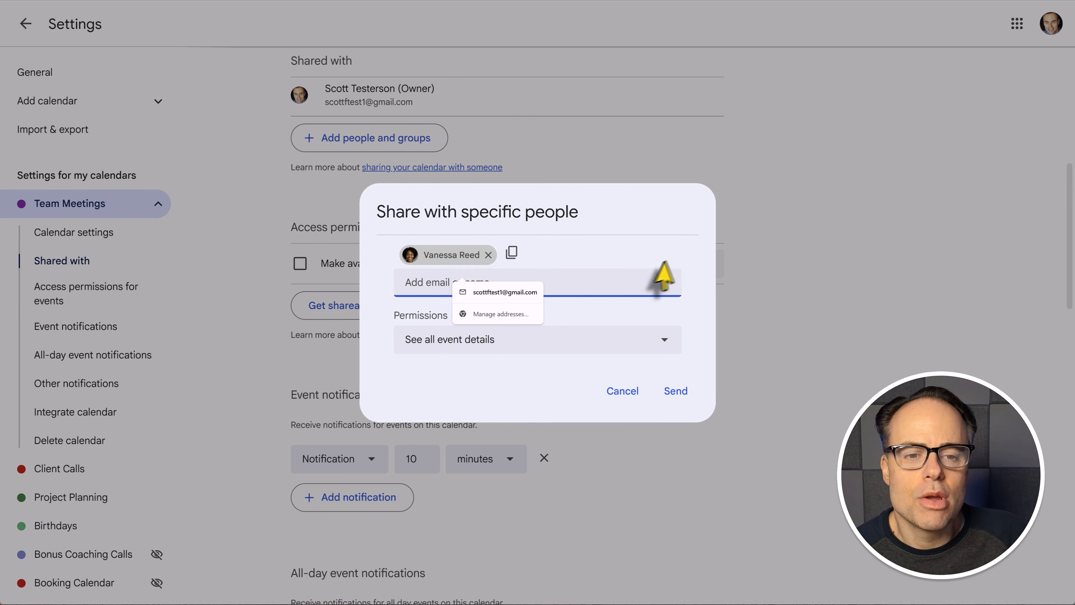
left_click(689, 251)
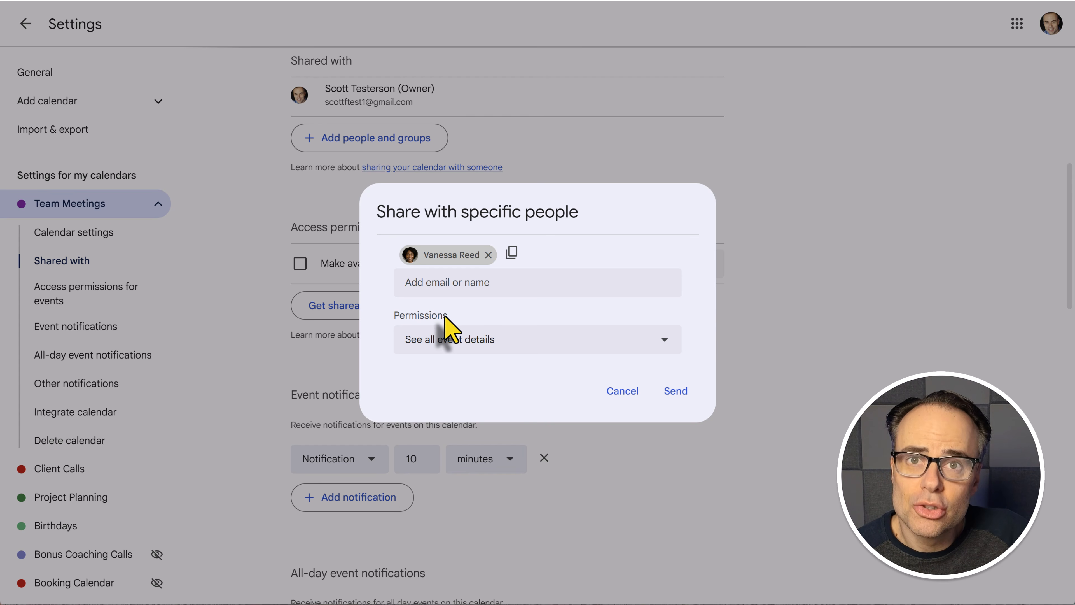
Step: Try the recipient's permission levels in order, from See only free/busy (hide details) up to Make changes and manage sharing
left_click(641, 347)
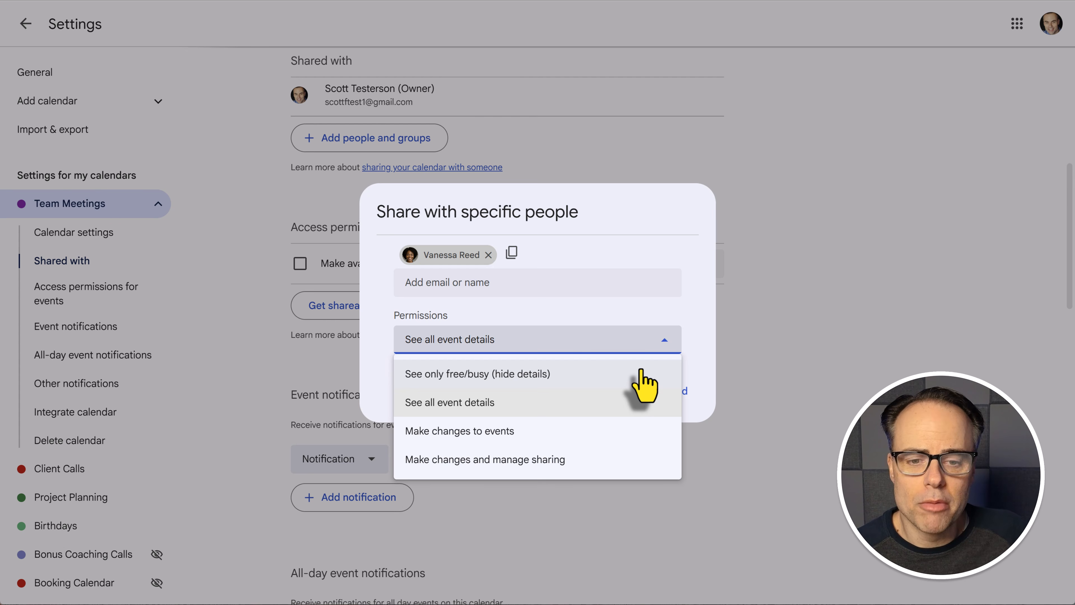
left_click(571, 374)
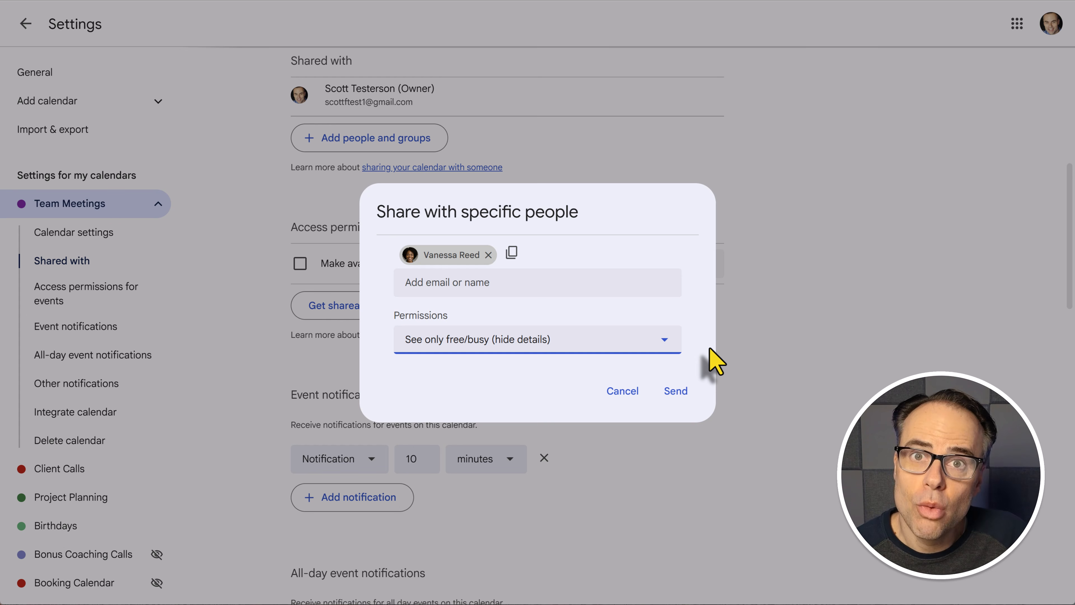
left_click(648, 341)
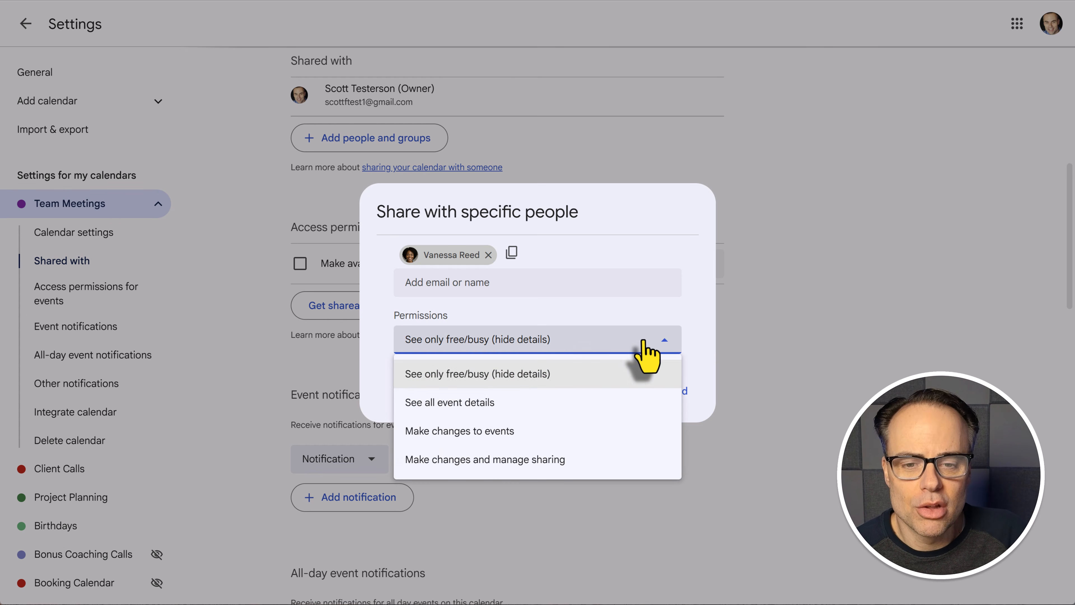
left_click(503, 402)
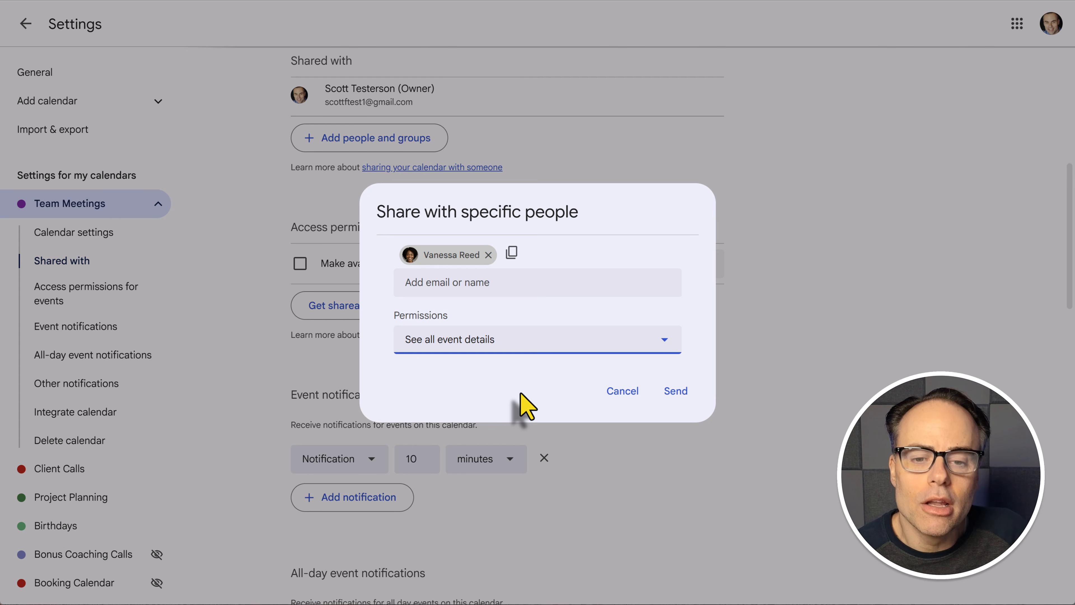
left_click(556, 342)
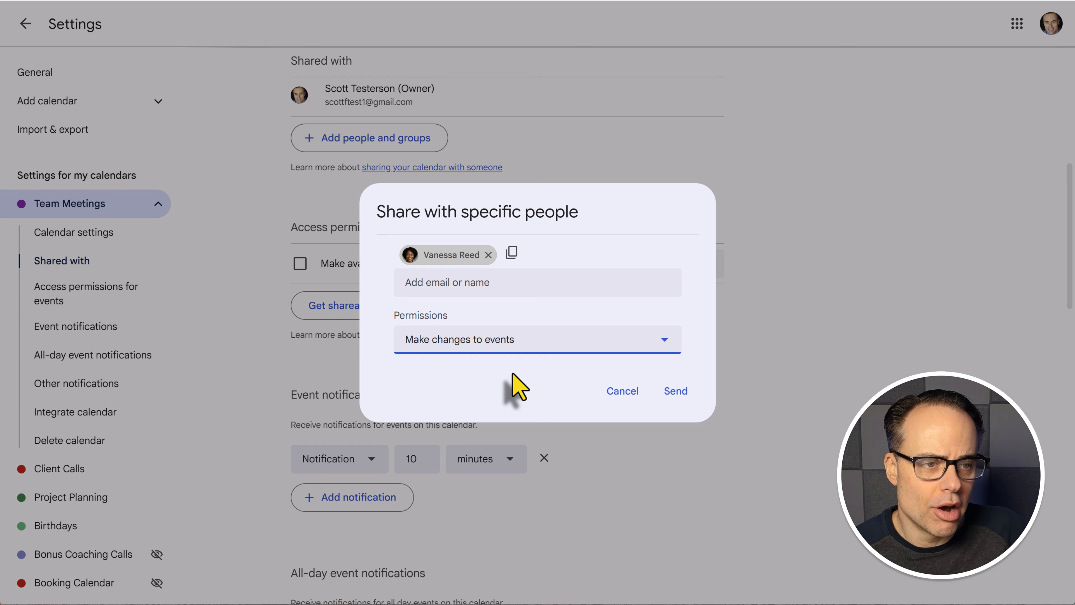
left_click(525, 341)
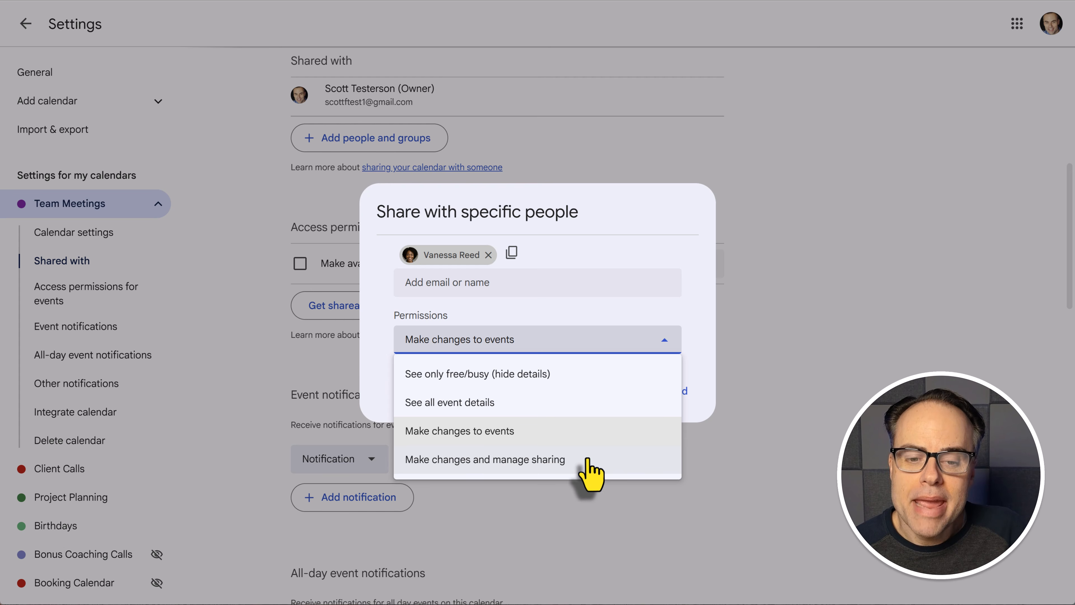
left_click(597, 462)
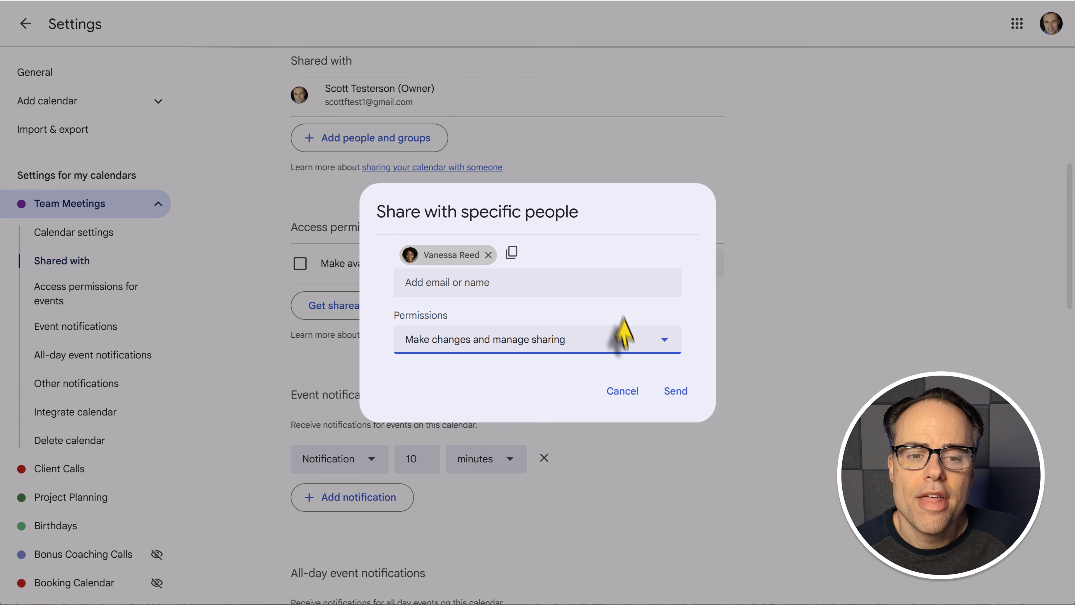
Step: Set the recipient's permission to See all event details and send the sharing invitation
left_click(590, 348)
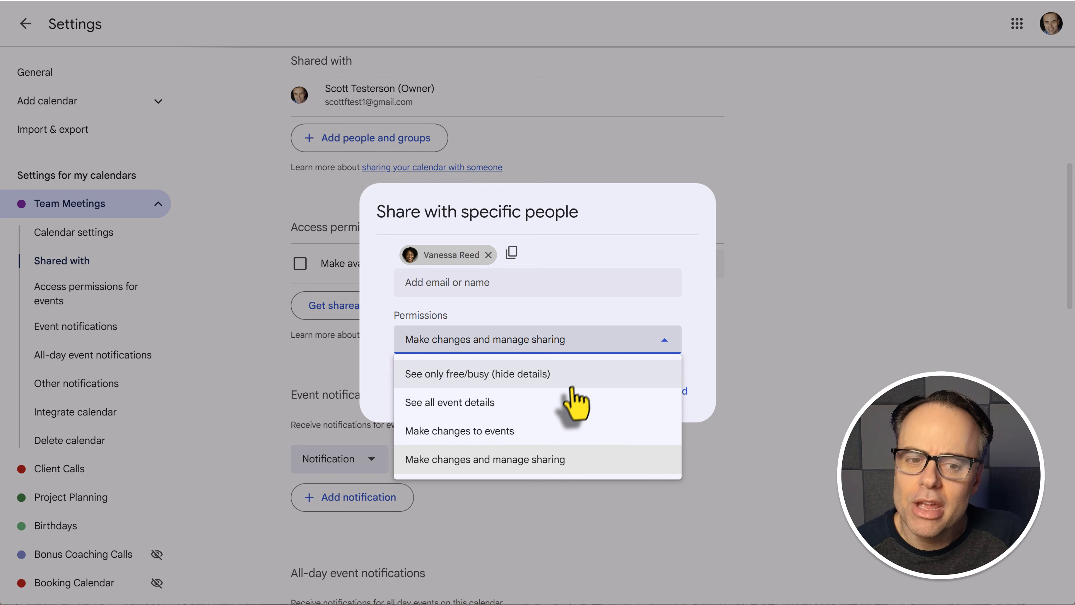
left_click(495, 402)
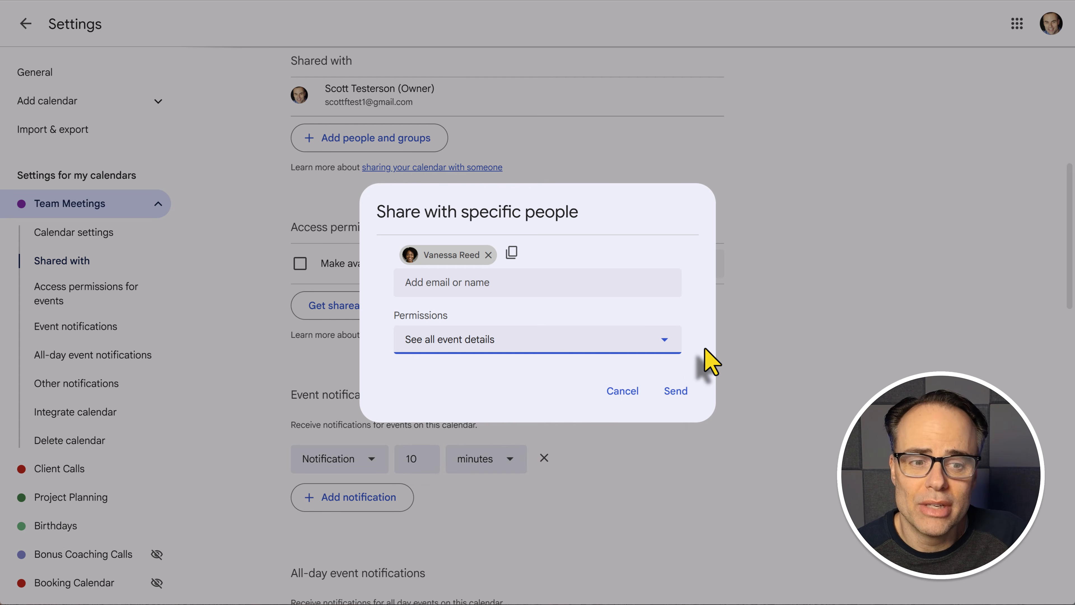
left_click(682, 398)
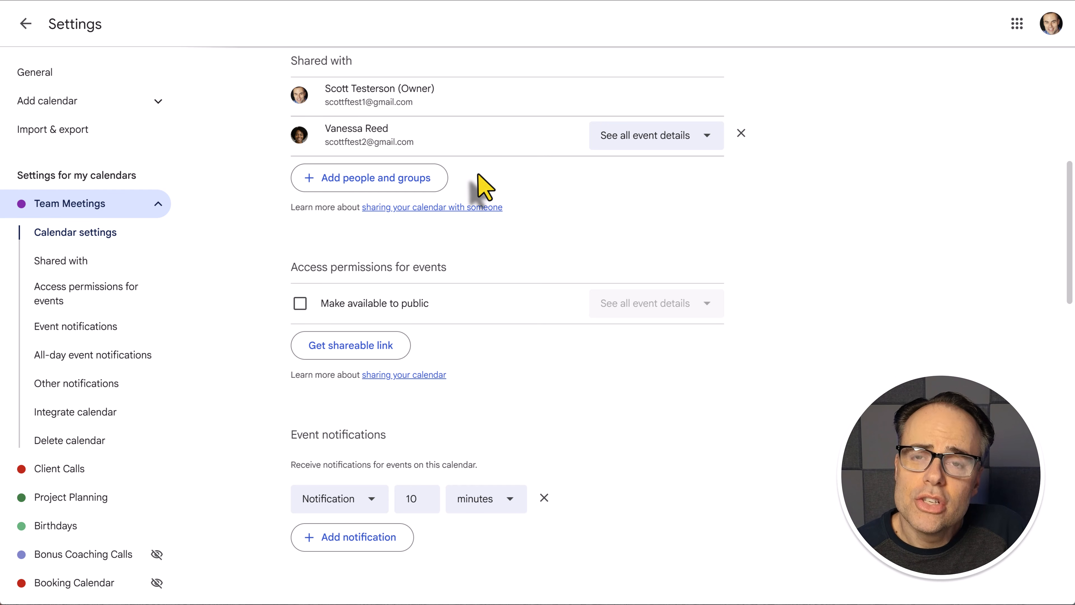
Step: Change the added person's permission in the sharing list to See only free/busy (hide details)
left_click(708, 137)
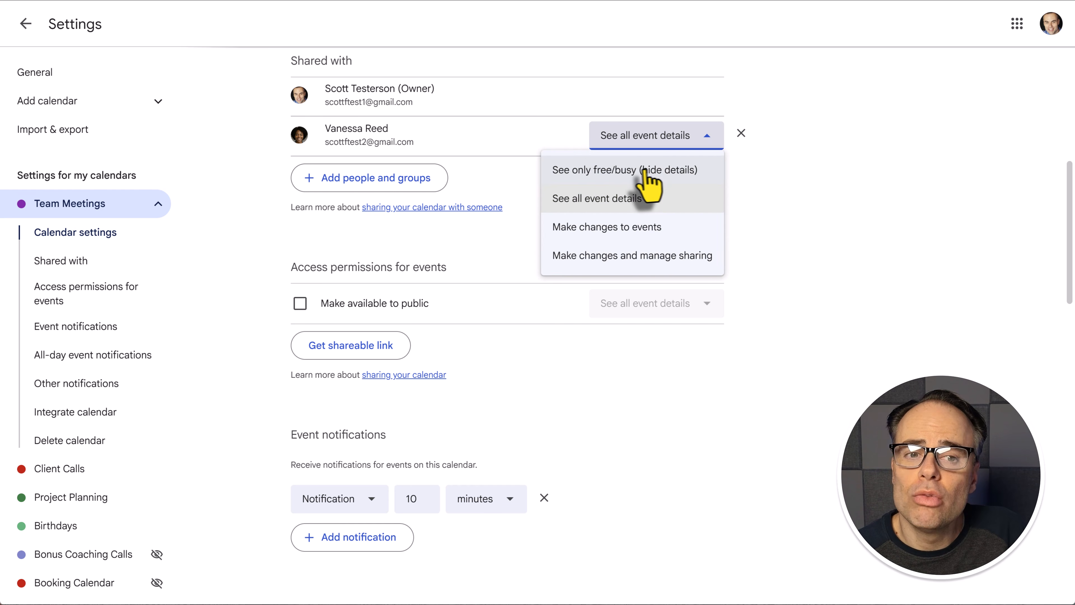
left_click(677, 170)
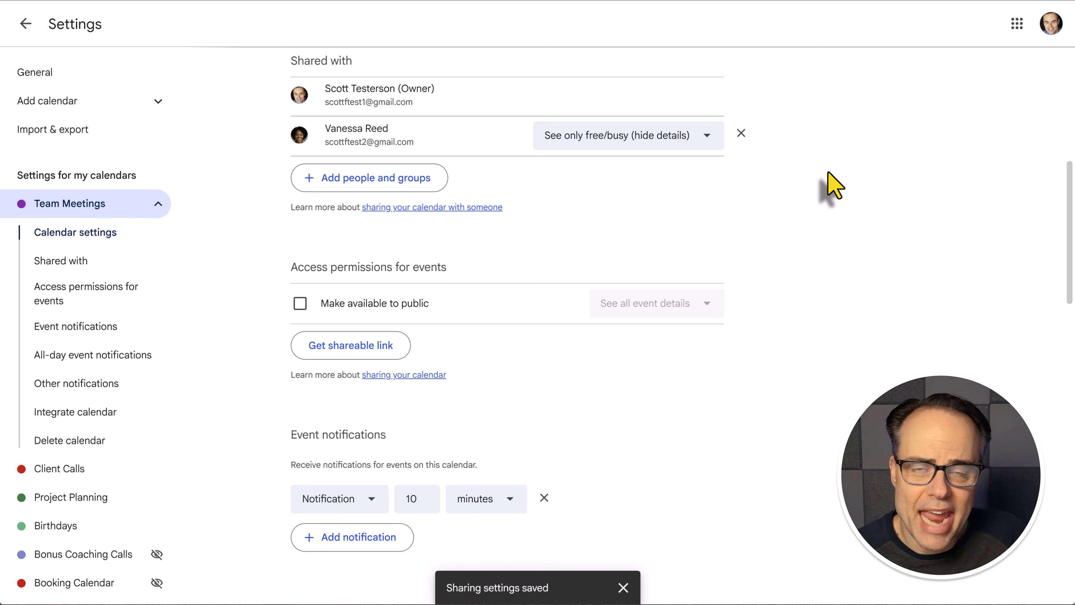
Step: Remove the added person from the Team Meetings calendar's sharing list
scroll(831, 233, "down", 10)
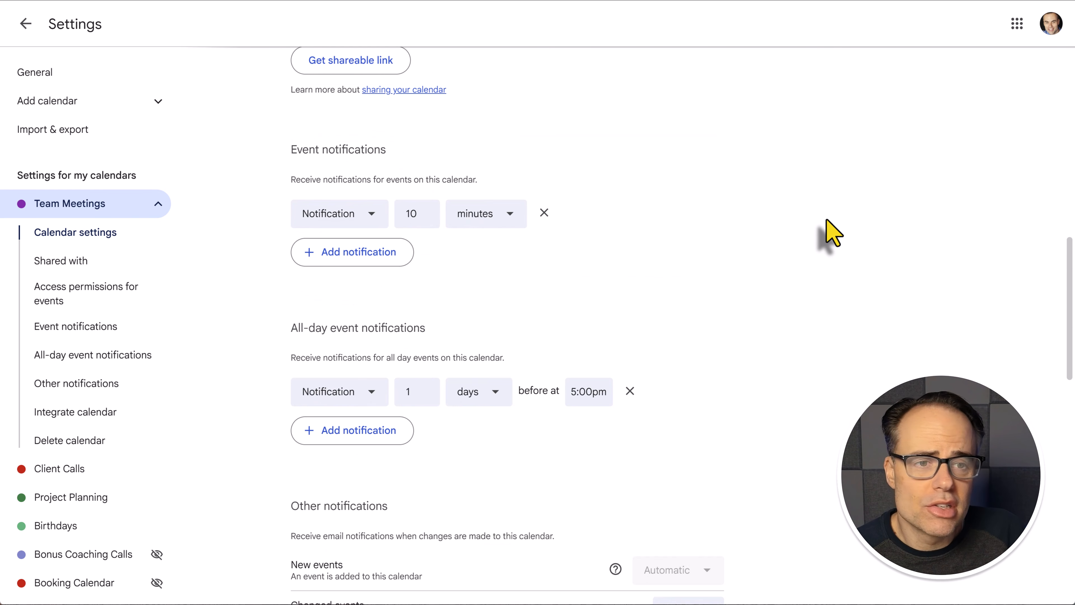
scroll(831, 233, "up", 12)
scroll(826, 220, "up", 1)
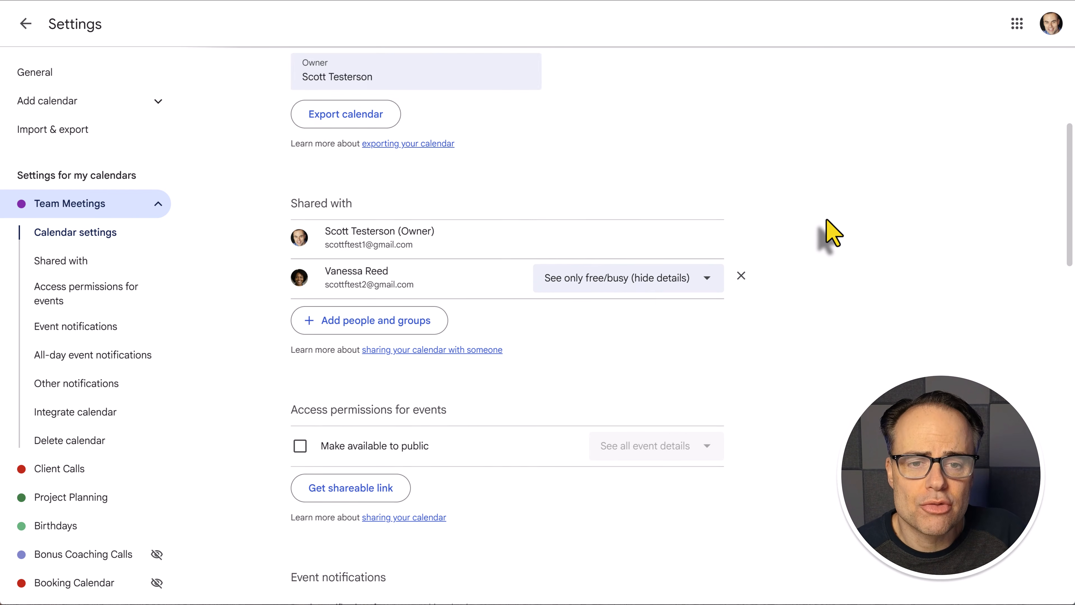
scroll(826, 219, "down", 1)
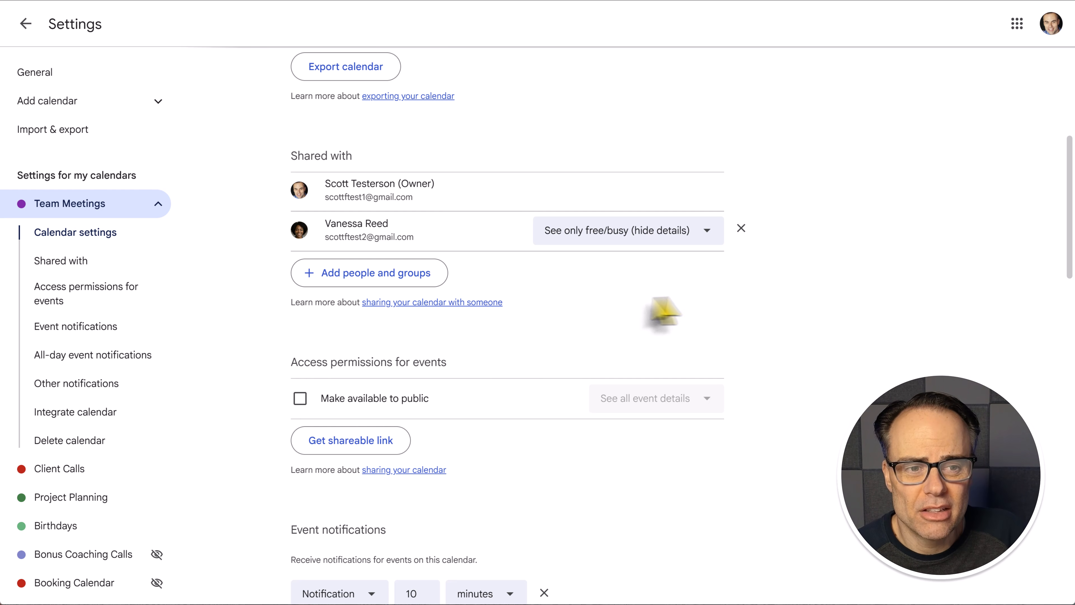
left_click(740, 229)
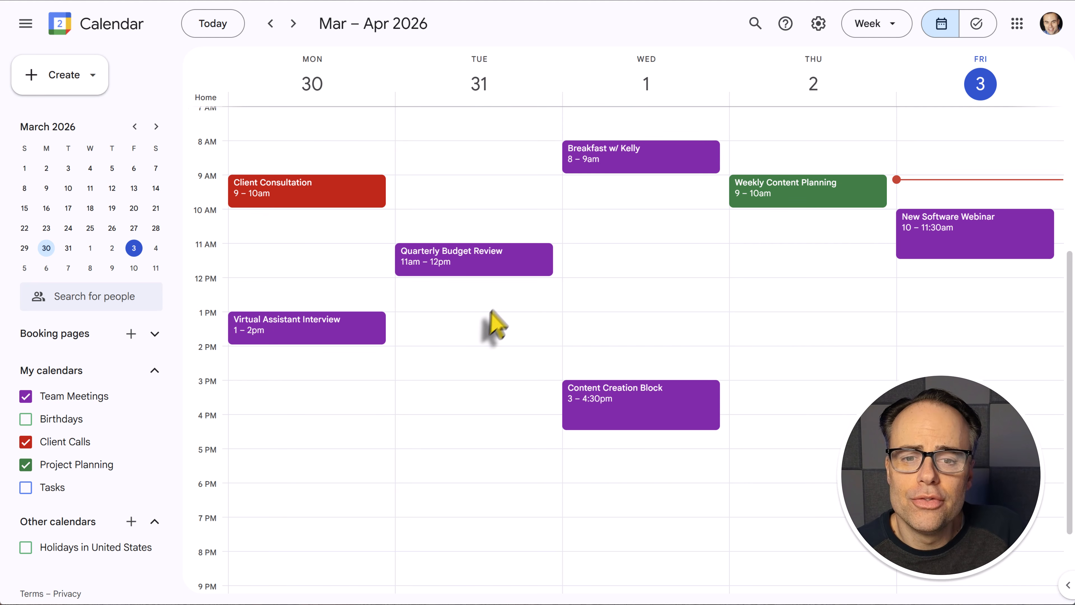
Step: Open the Tuesday, March 31 Quarterly Budget Review event for editing and start changing its owner
left_click(500, 267)
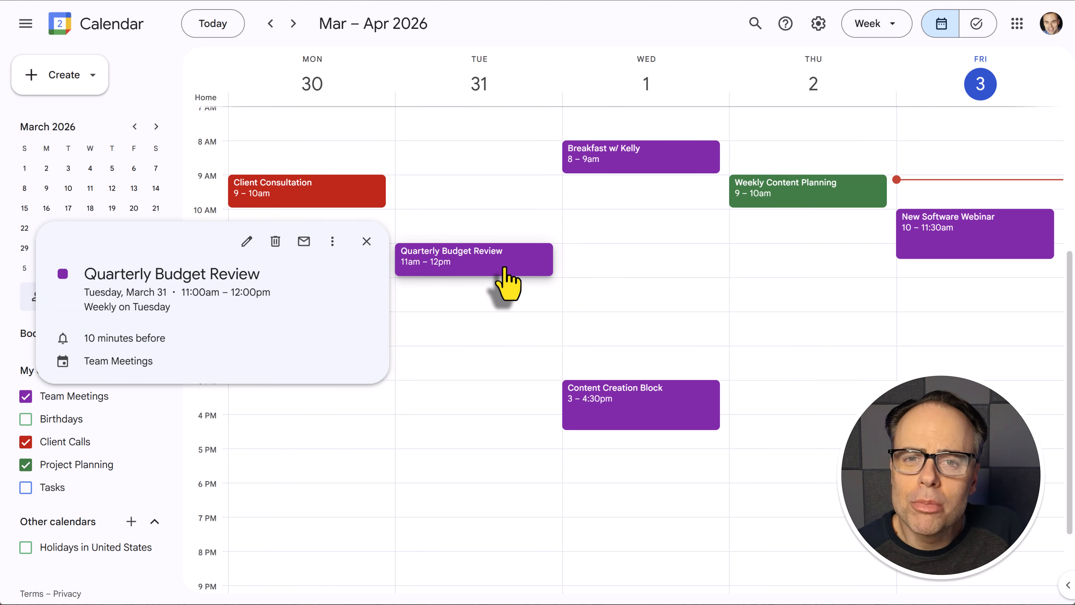
left_click(247, 241)
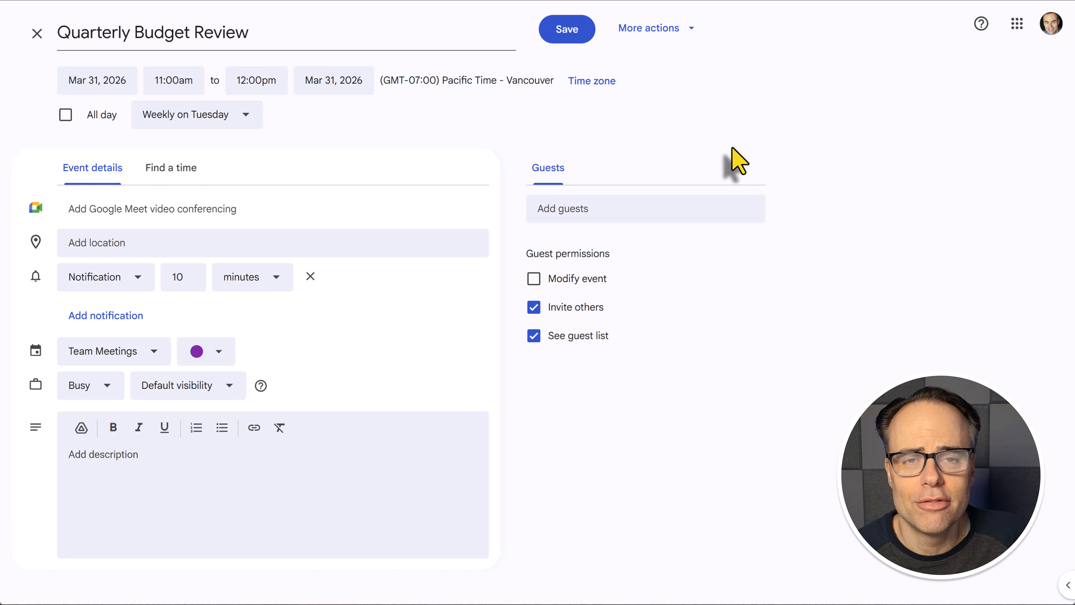
left_click(694, 29)
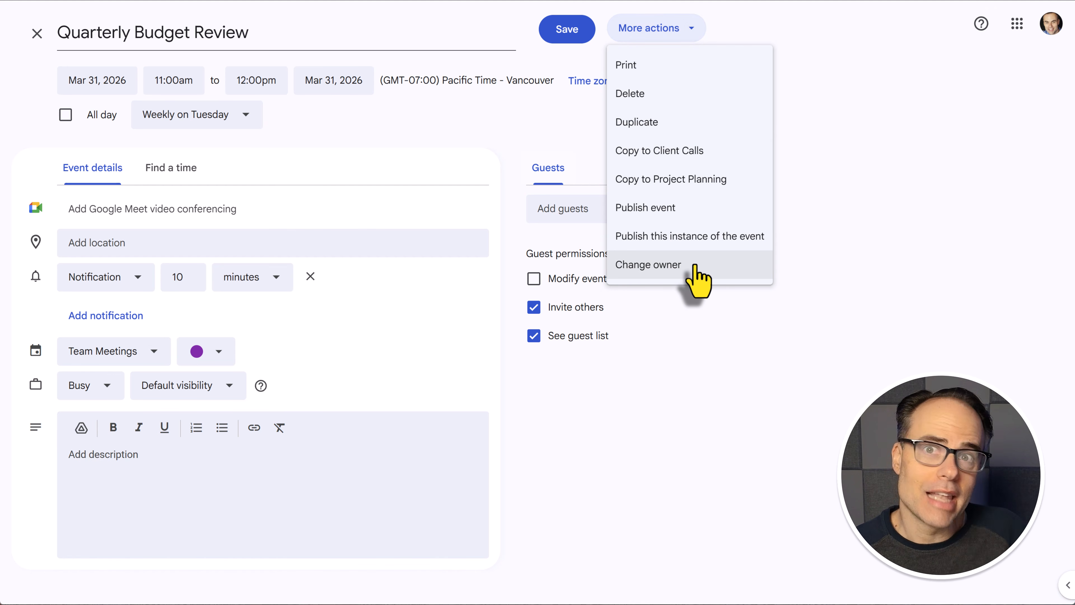
left_click(658, 269)
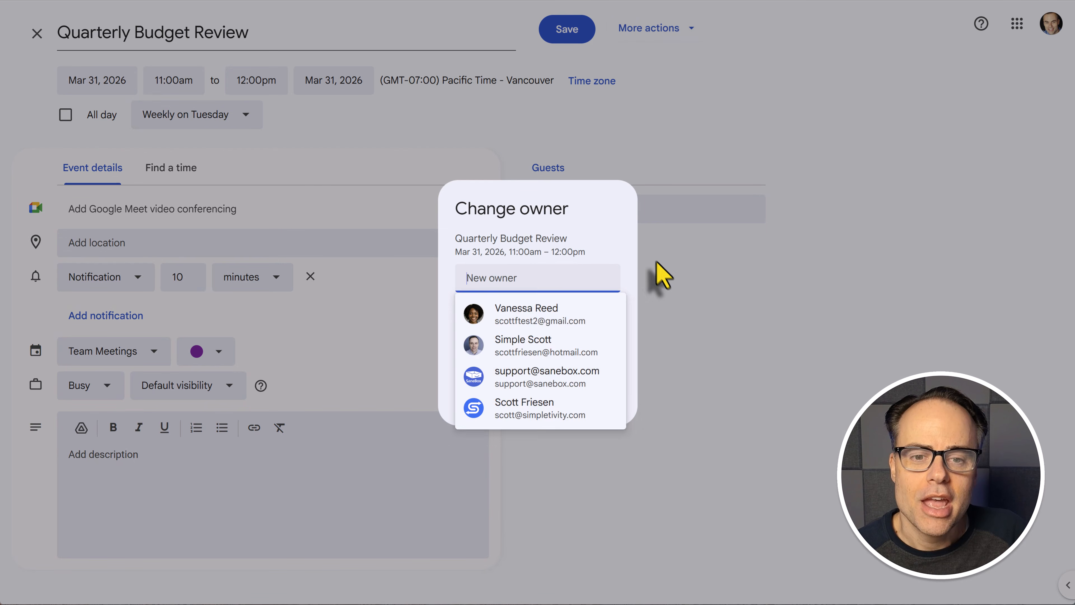
Step: Choose the suggested contact as the event's new owner and submit the ownership transfer with the default message
left_click(616, 228)
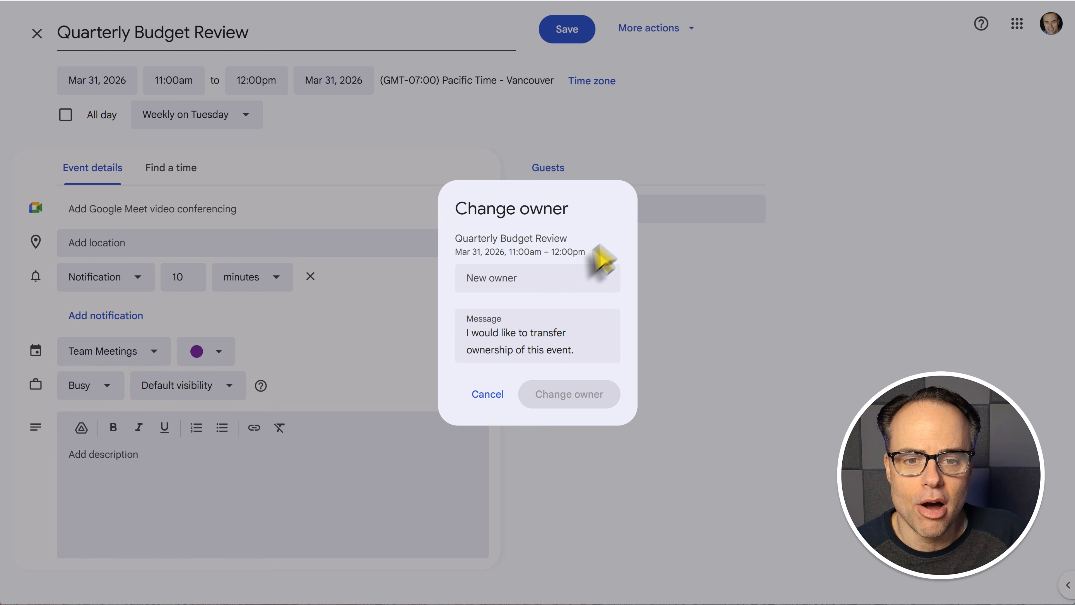
left_click(550, 281)
left_click(505, 323)
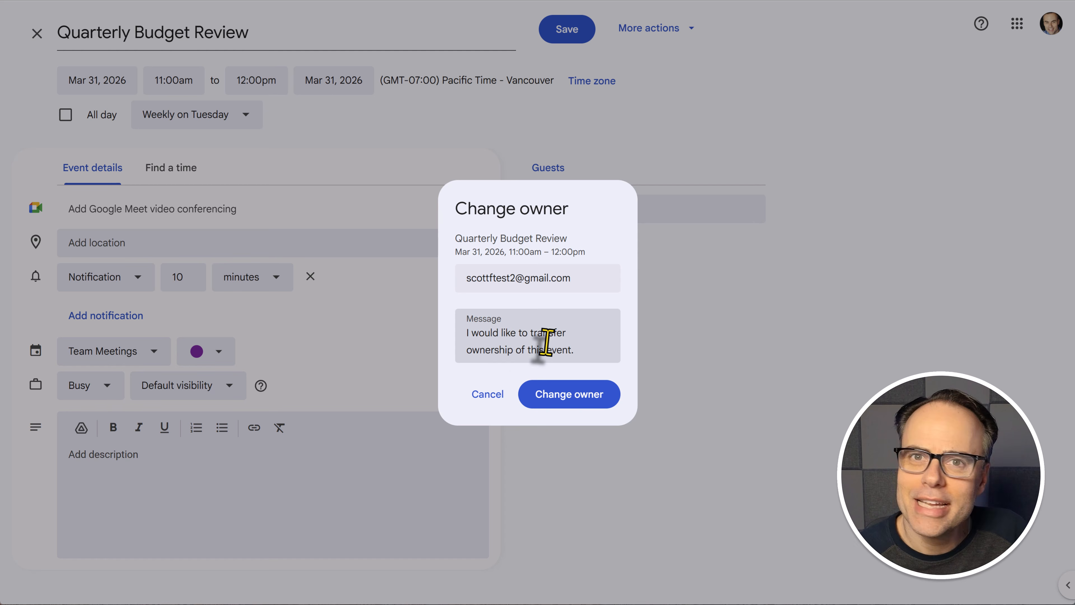
left_click(582, 352)
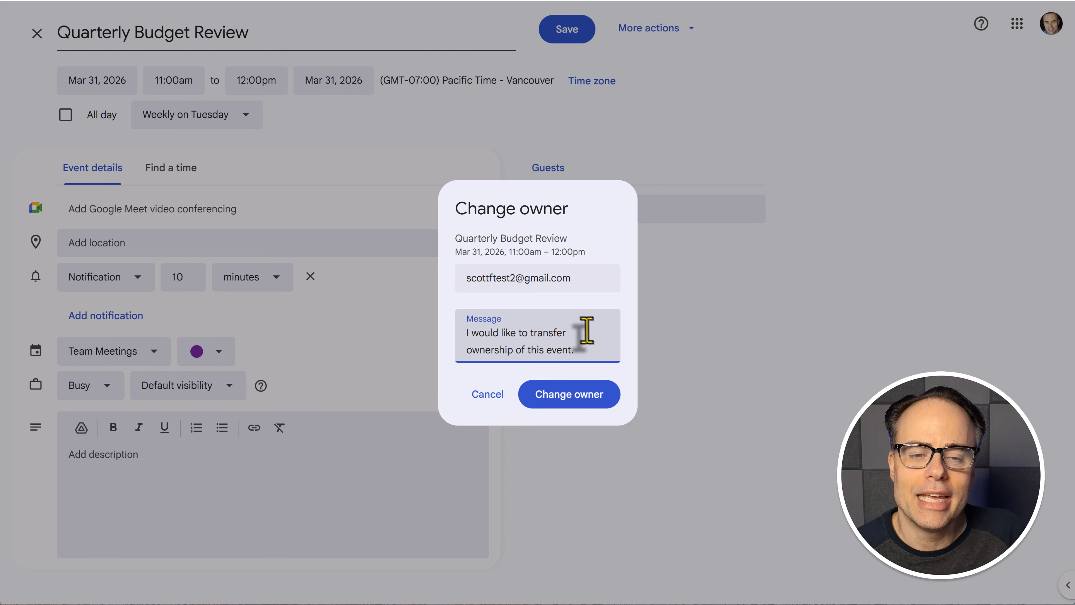
left_click(565, 400)
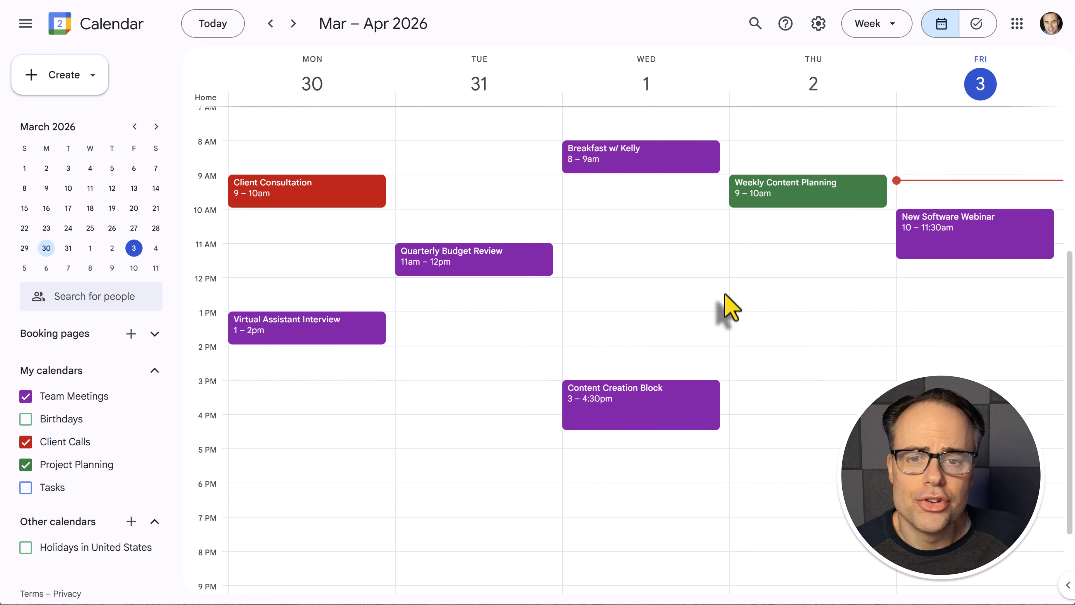
Step: Review the Quarterly Budget Review event's details and its additional actions, including Change owner, and close them
left_click(476, 262)
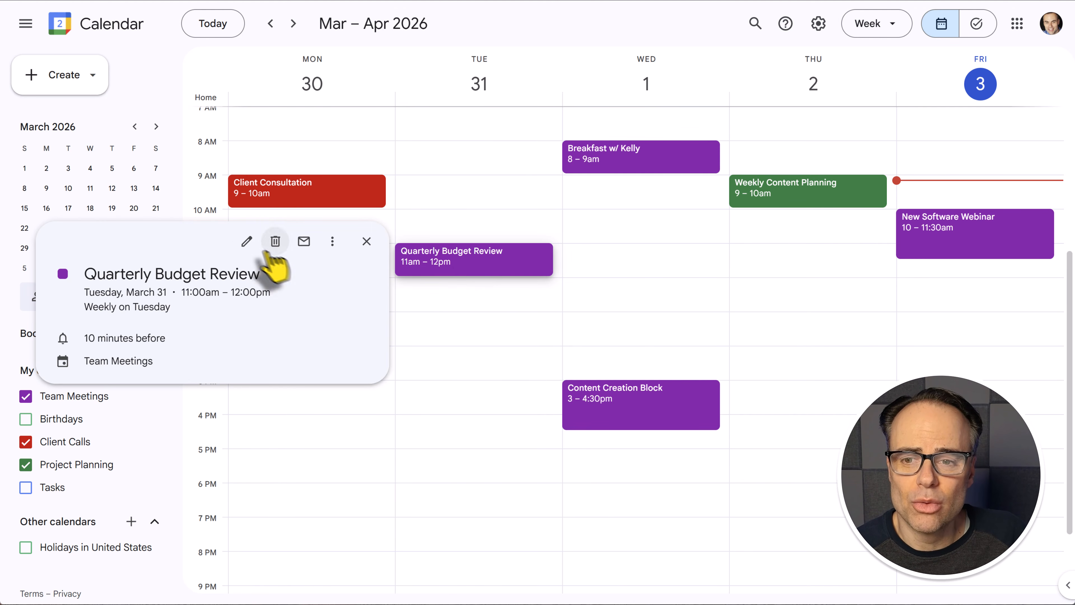
left_click(366, 241)
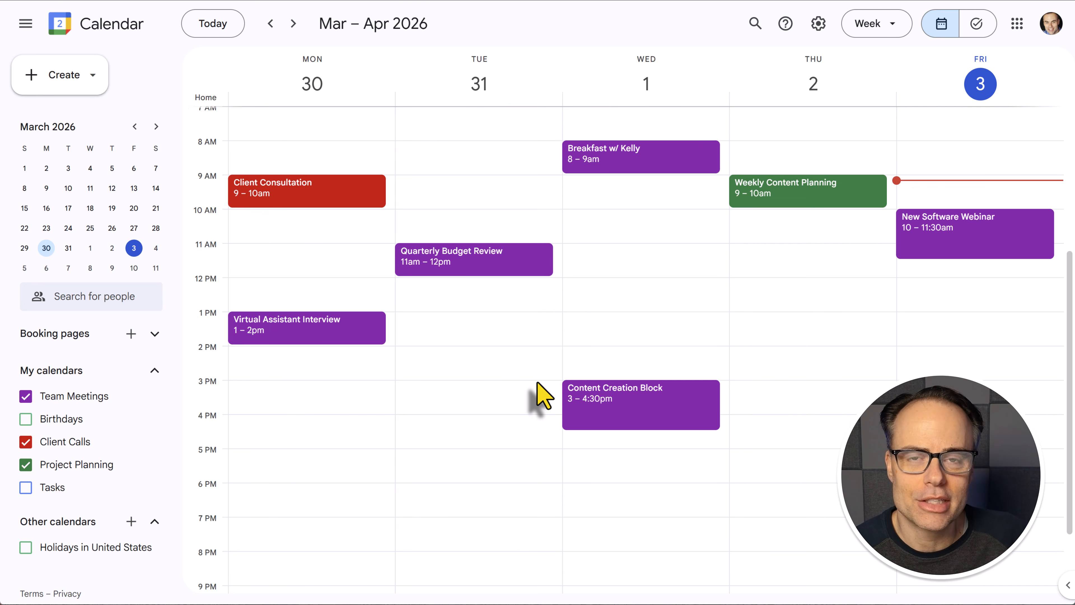
left_click(500, 267)
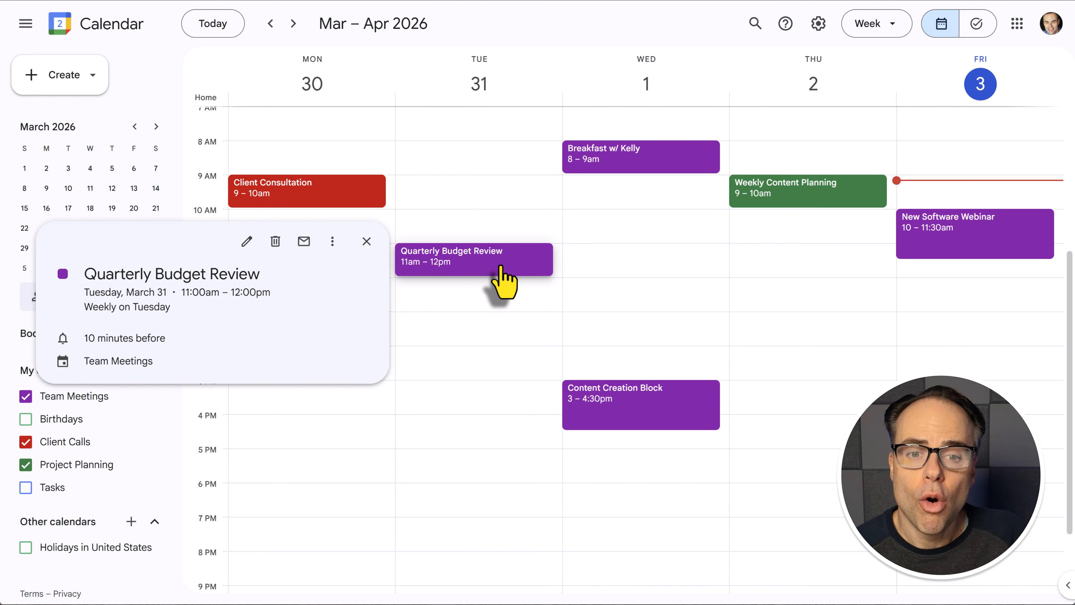
left_click(332, 252)
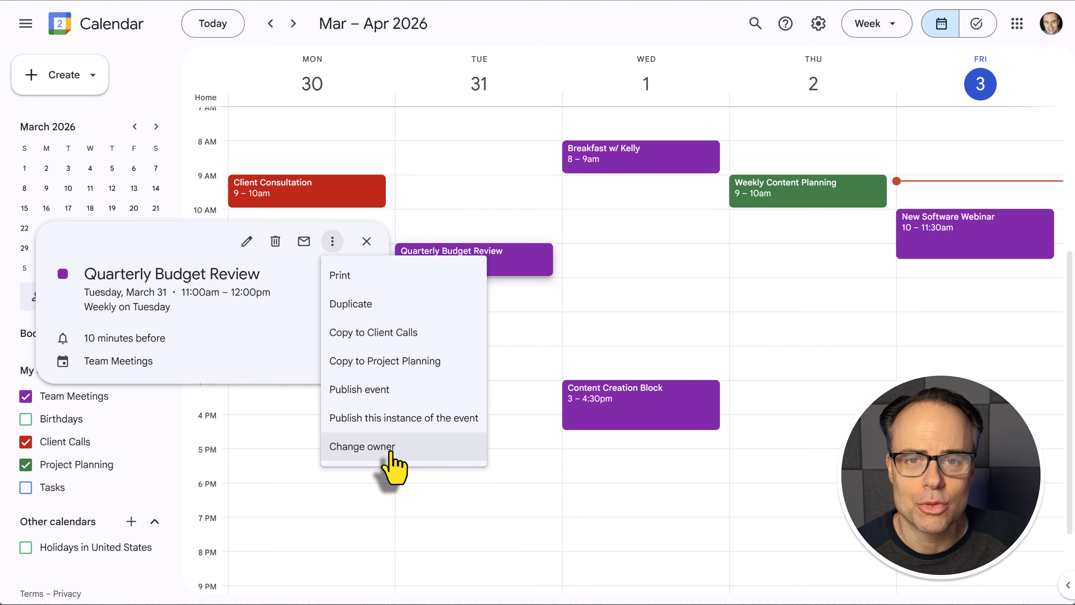
left_click(561, 29)
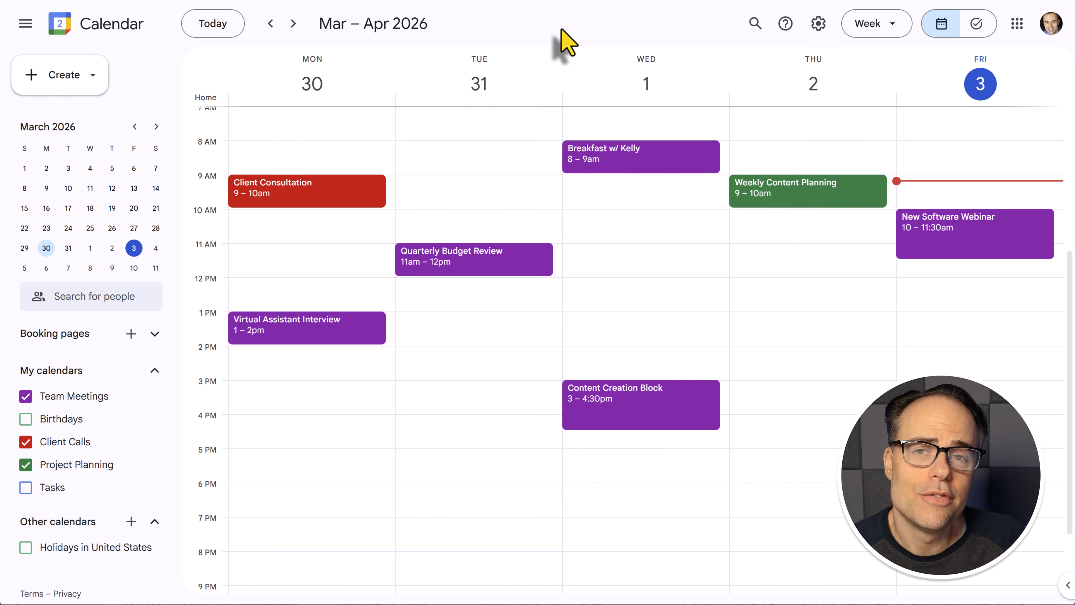